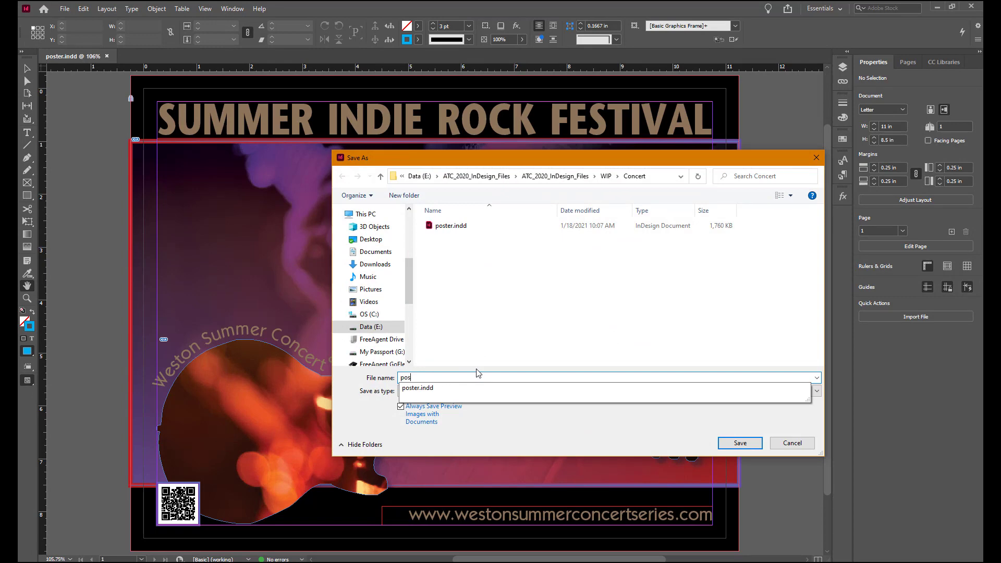
Step: Save the poster under the new file name postcard as an InDesign document
text(tcard)
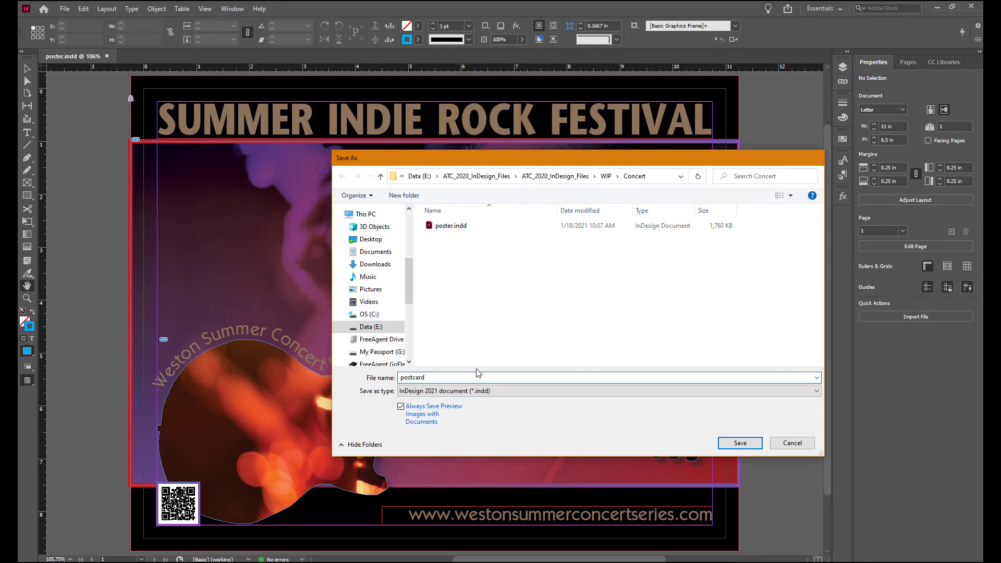
key(Return)
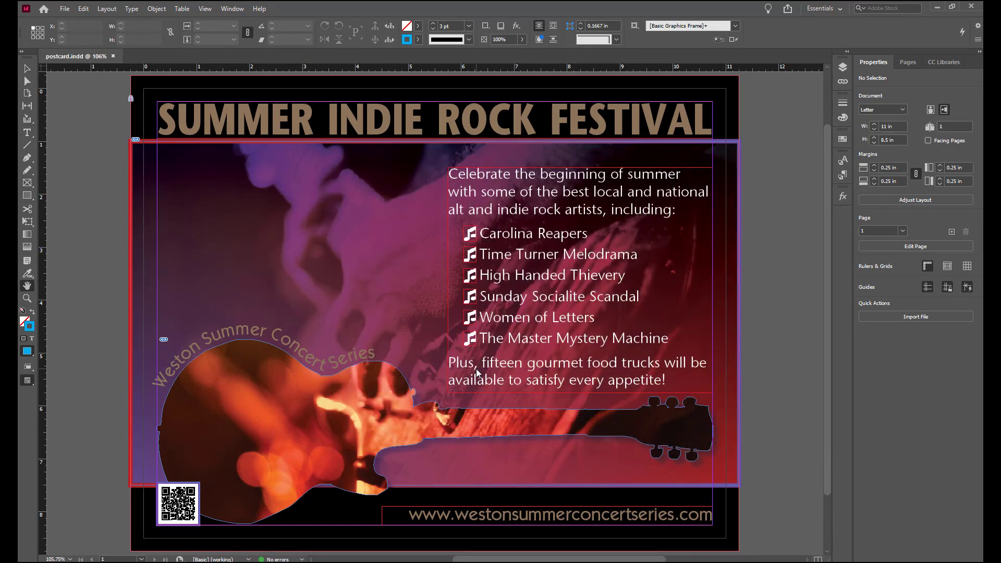
Step: Use Adjust Layout to make the page 7 in wide and 5 in high with 0.125 in margins on all sides
click(65, 9)
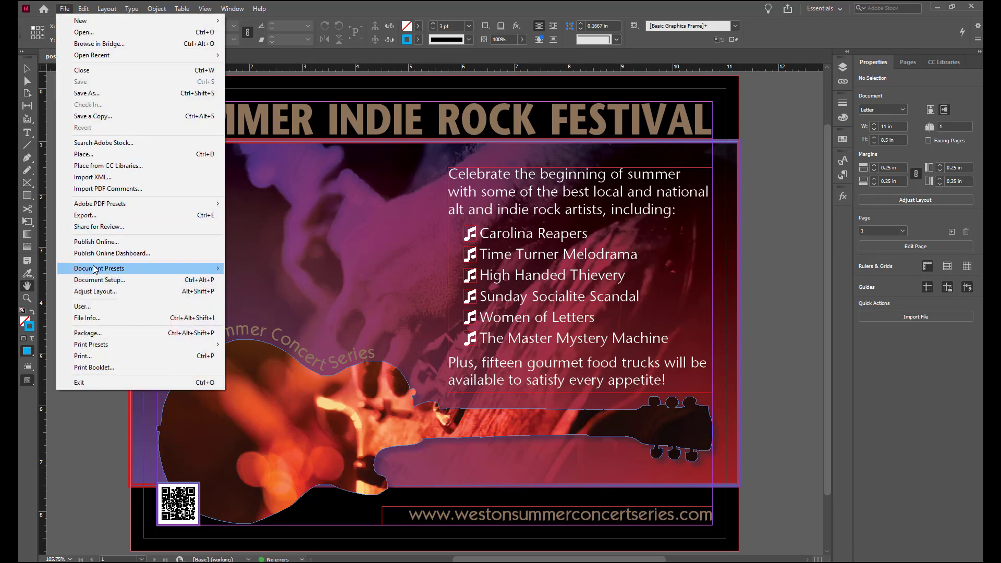
click(108, 294)
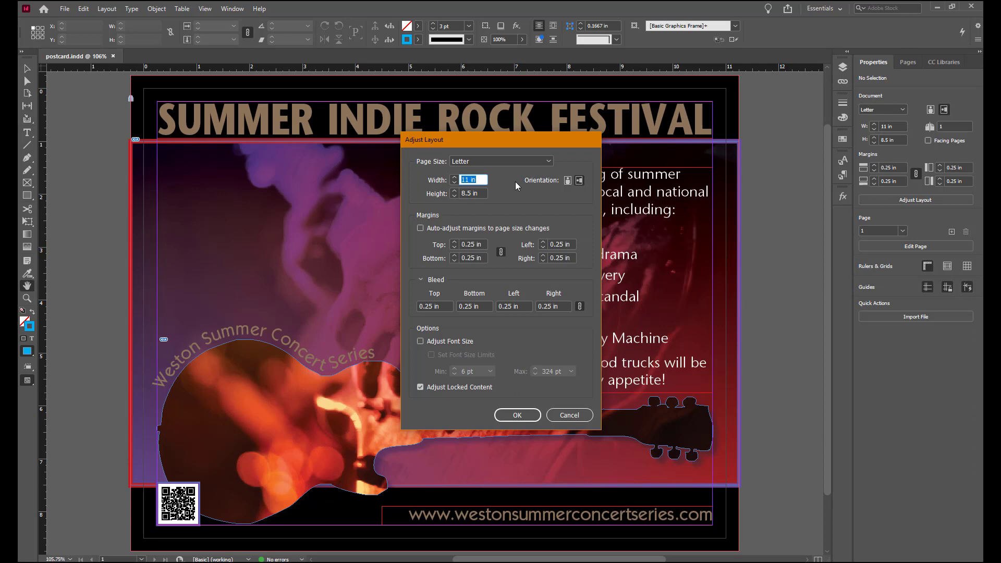
text(7)
key(Tab)
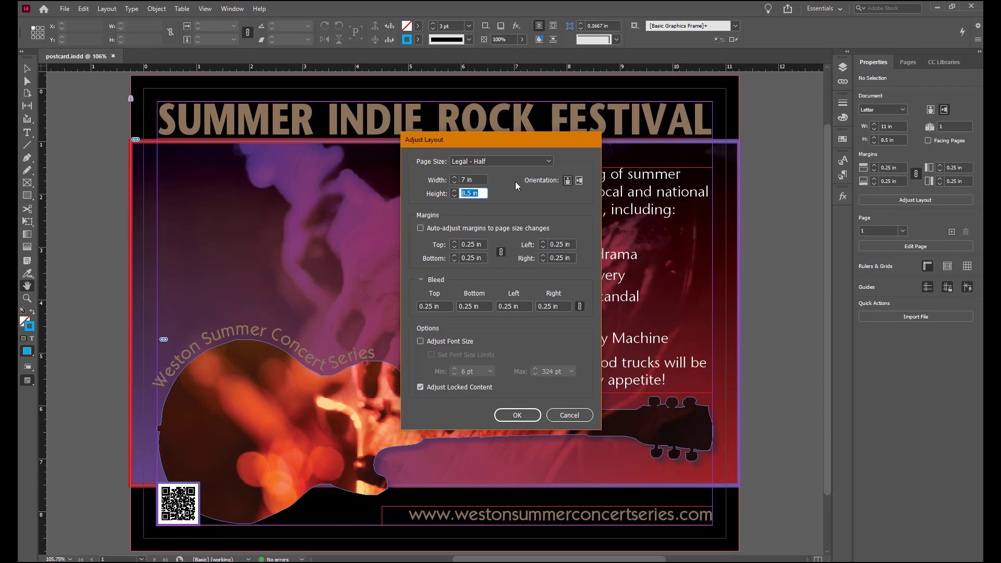
text(5)
click(455, 248)
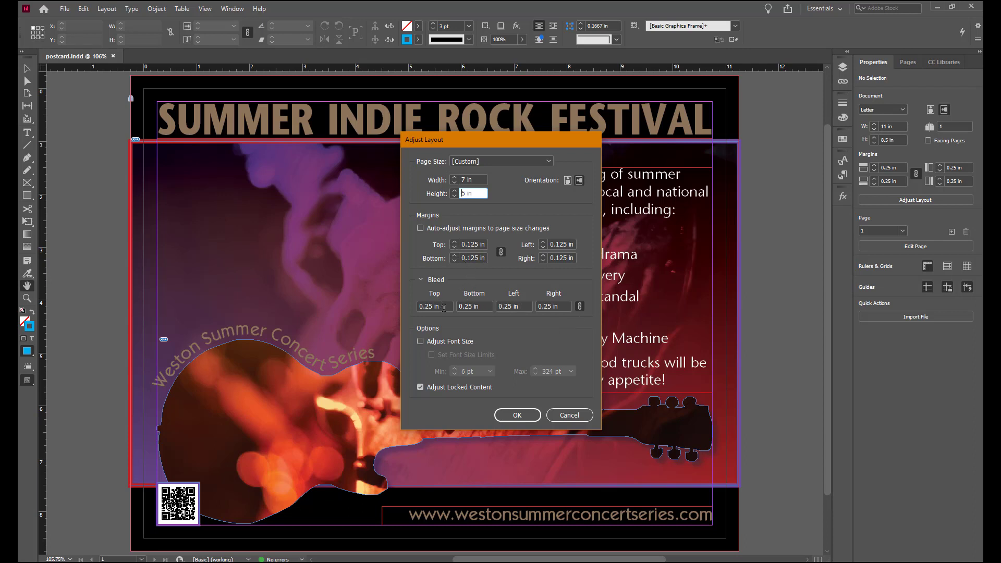
Step: Set the bleed to 0.125 in on all sides, enable Adjust Font Size, and apply the layout adjustment
drag(444, 308, 412, 308)
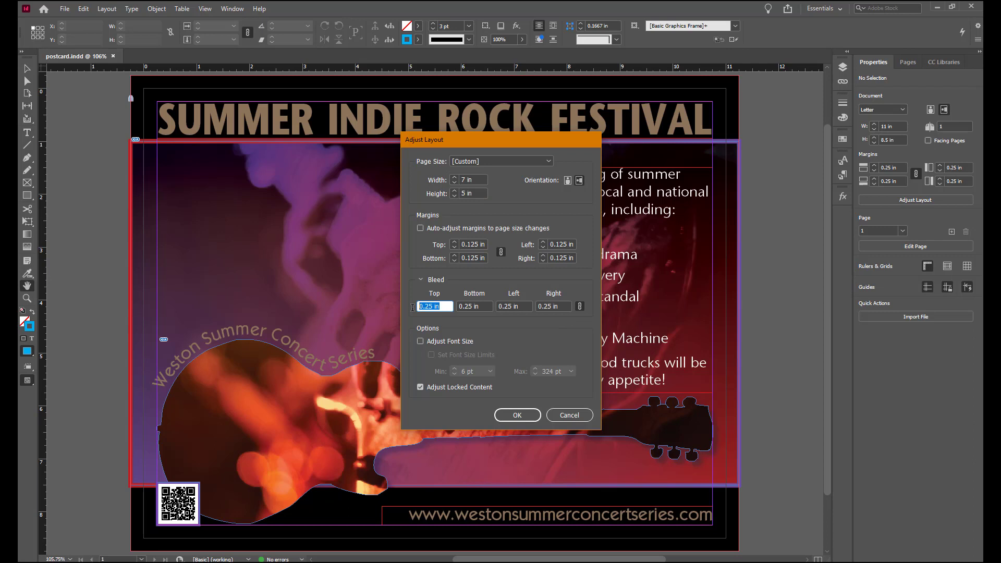
text(0.125)
key(Tab)
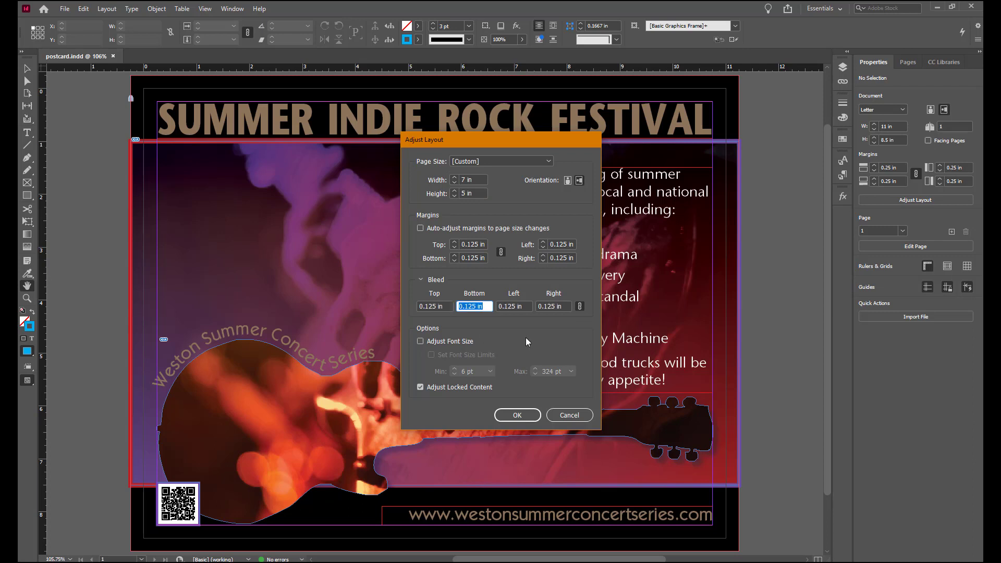
click(420, 342)
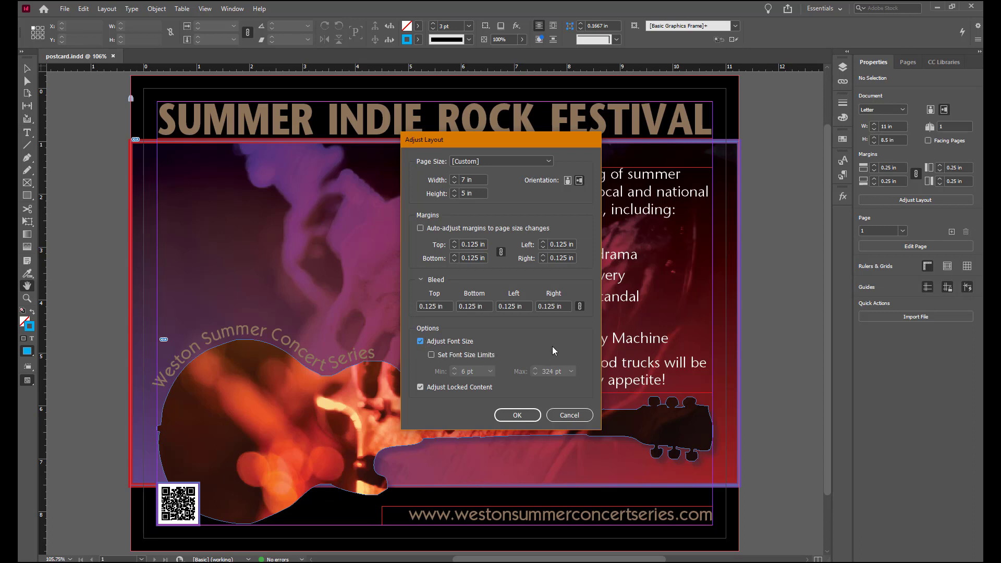
click(523, 416)
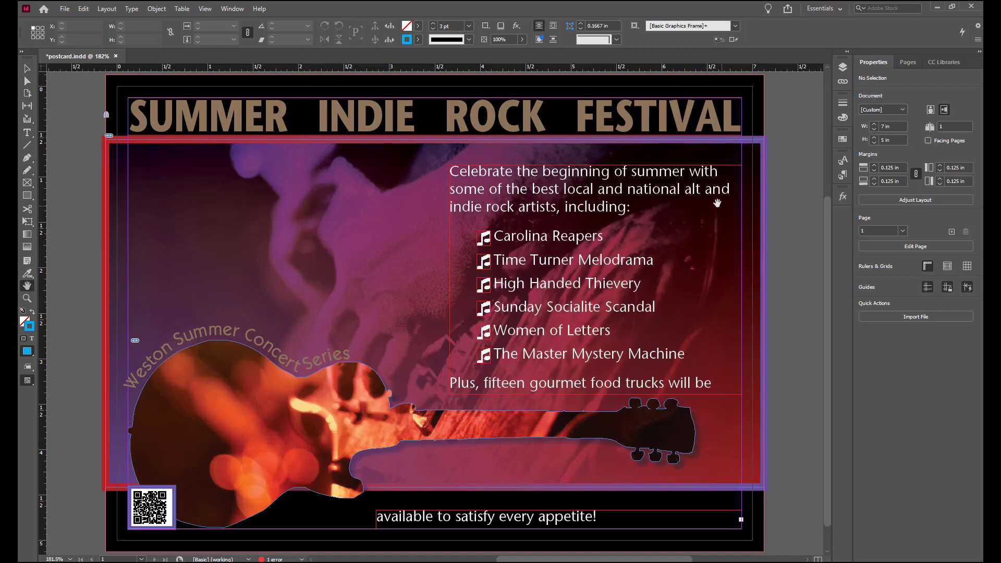
Step: Save the postcard, and extend the top edge of the band-list text frame upward to about 0.7 in on Y, about 2.69 in tall
click(64, 8)
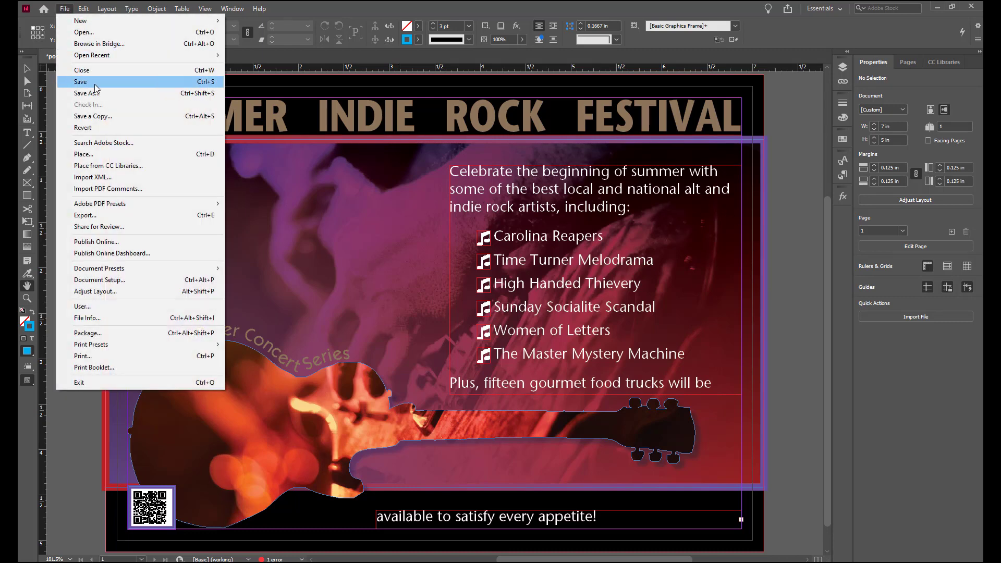
click(83, 82)
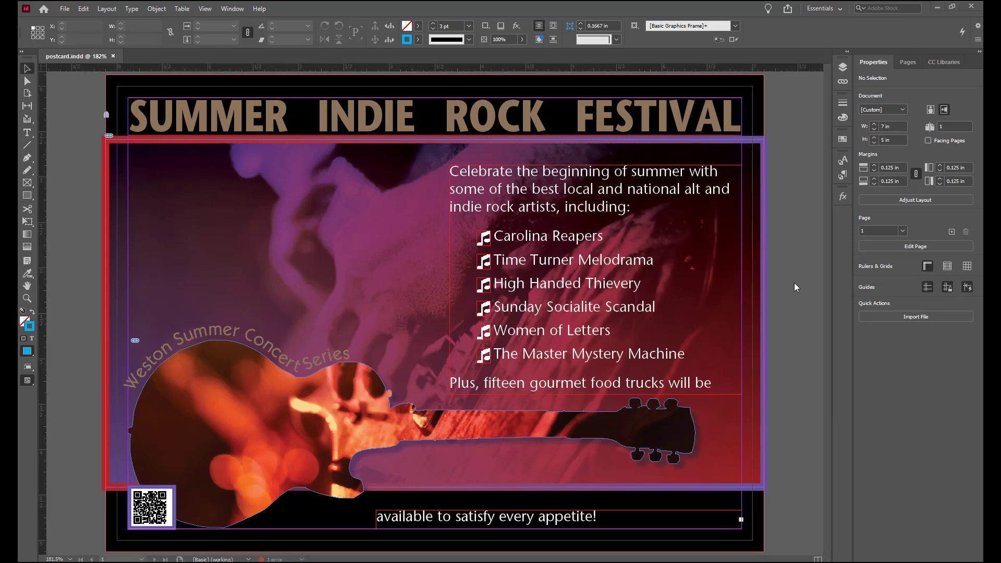
click(634, 264)
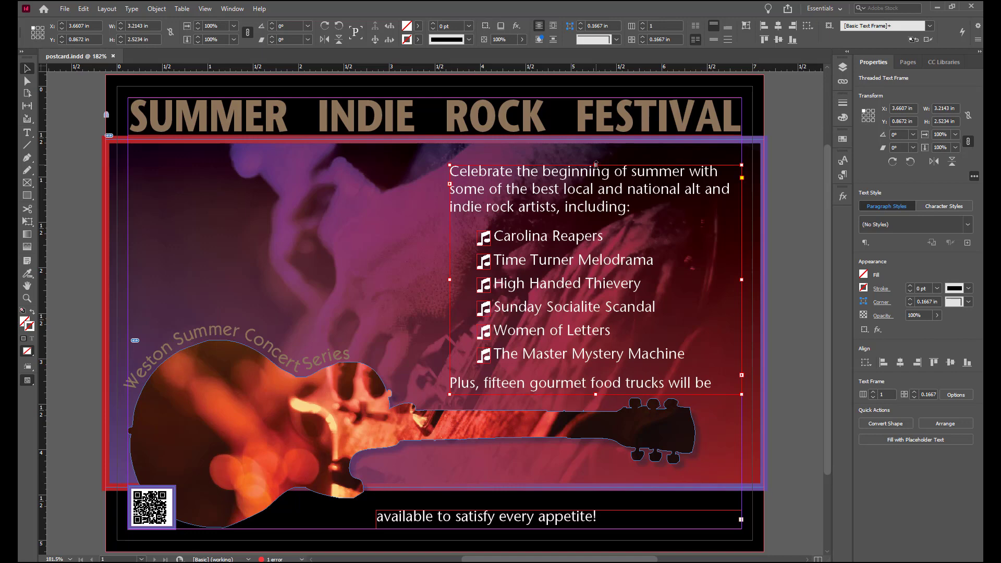
drag(596, 164, 596, 149)
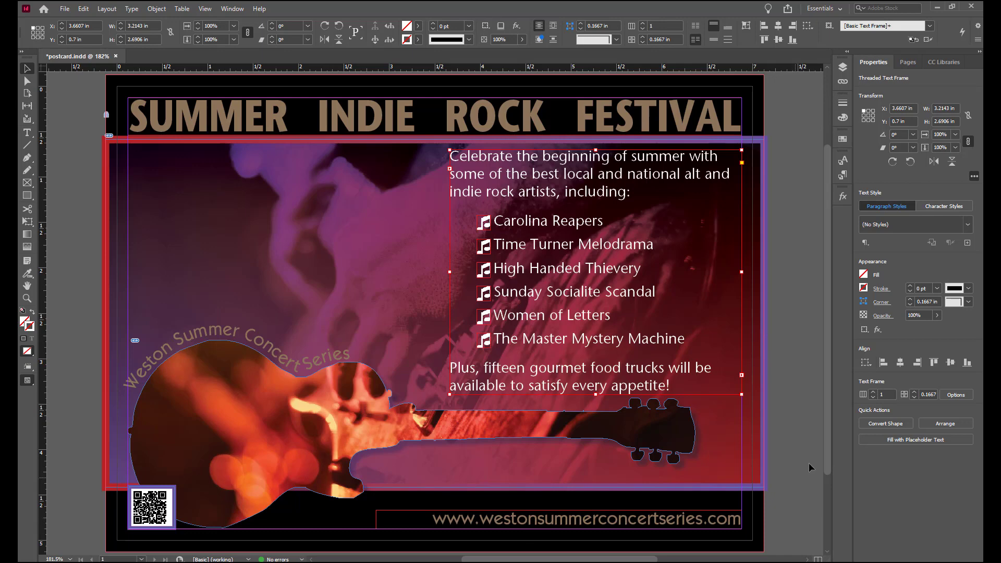
Step: In the headline paragraph's Justification settings, set the maximum letter spacing to 20% and turn on the preview
triple_click(228, 111)
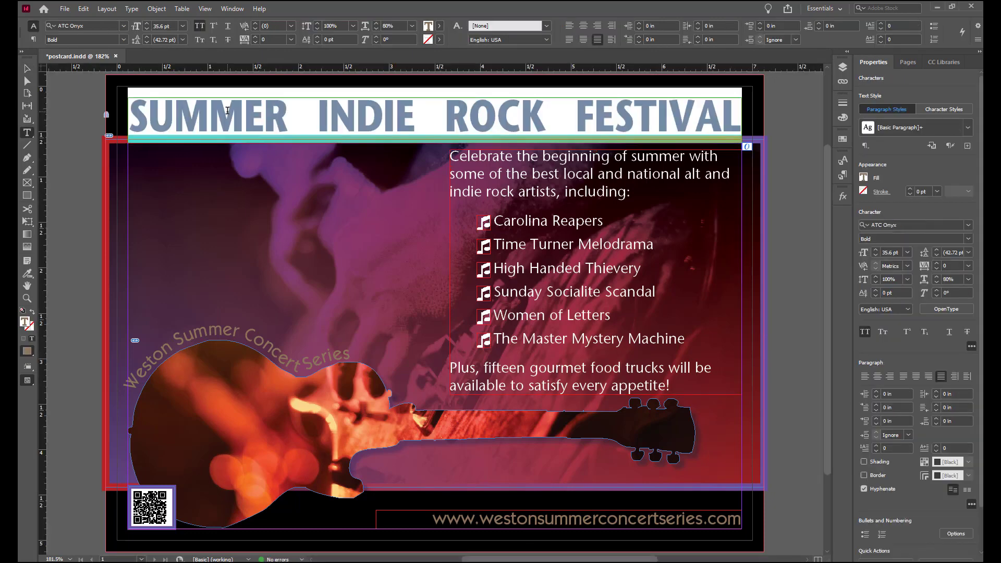
click(228, 110)
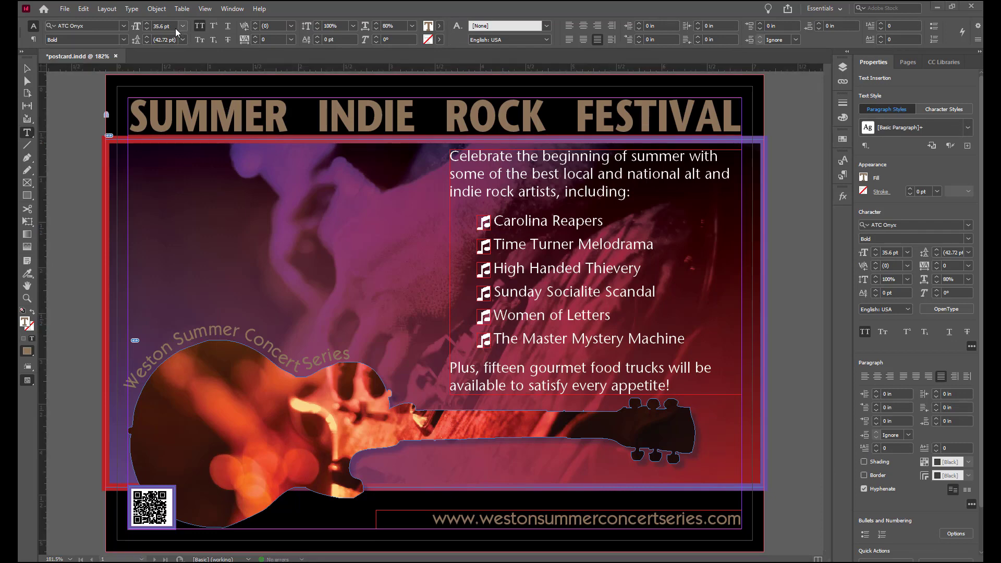
click(32, 40)
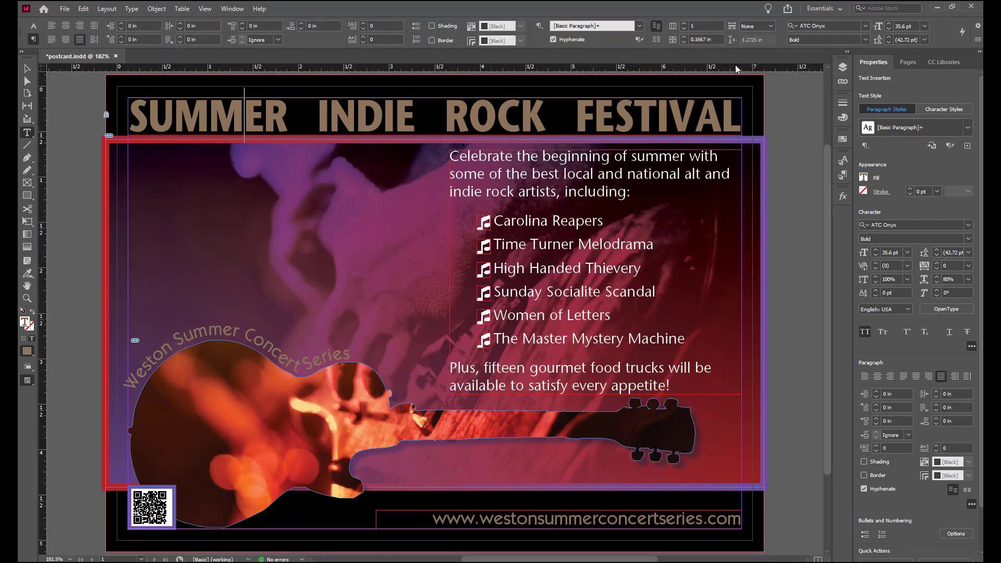
click(979, 40)
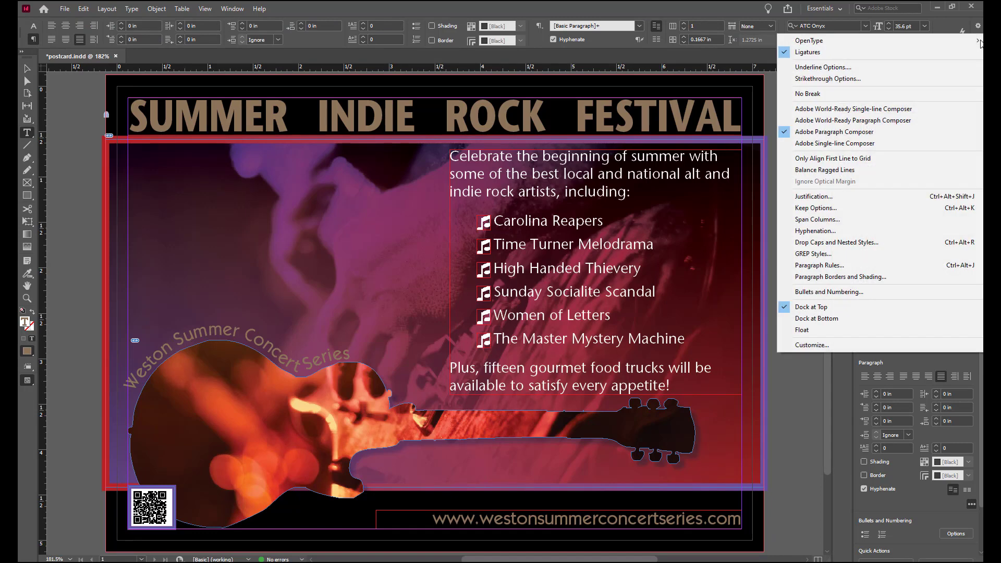
click(843, 199)
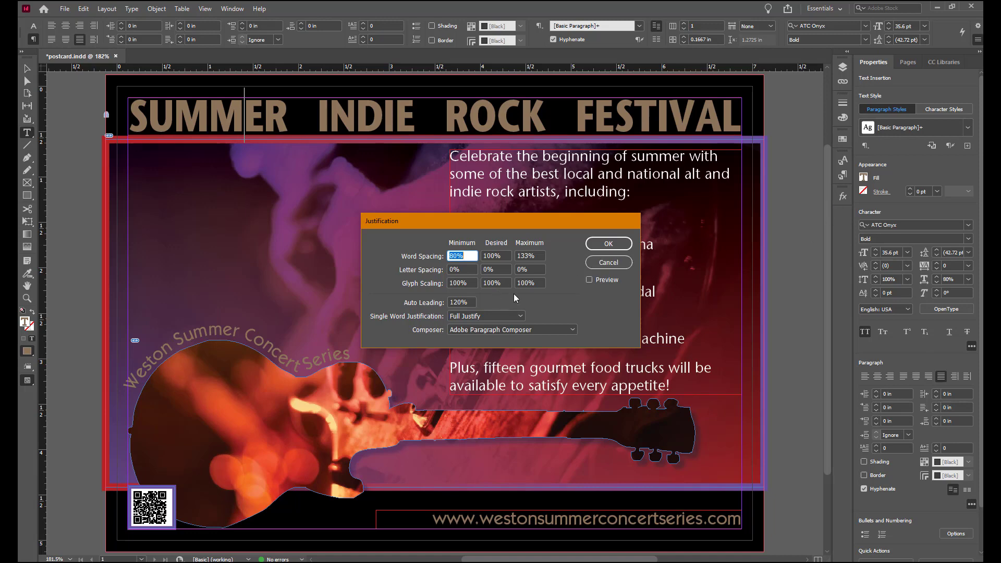
click(472, 269)
click(537, 270)
text(20)
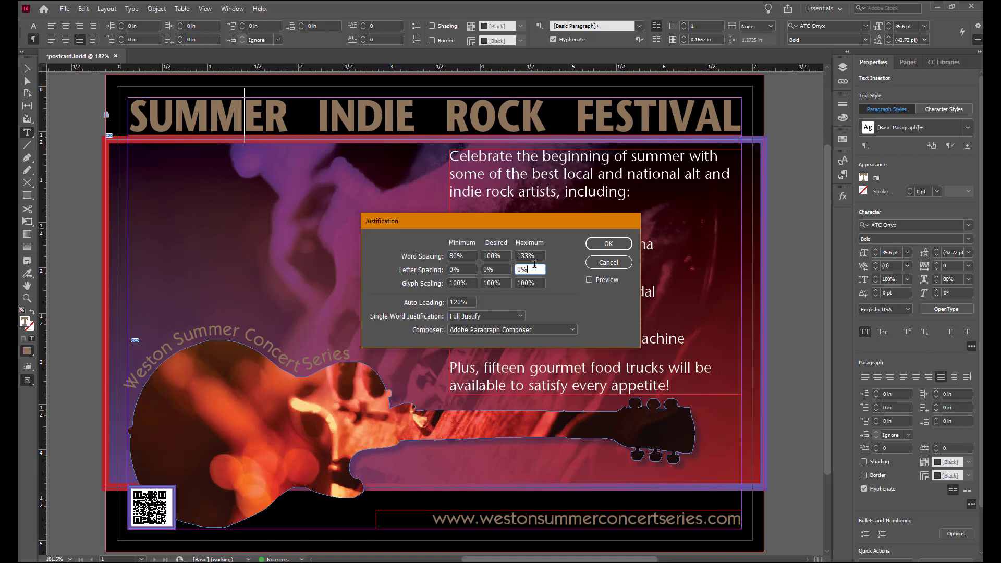
drag(538, 269, 462, 270)
text(20)
click(590, 281)
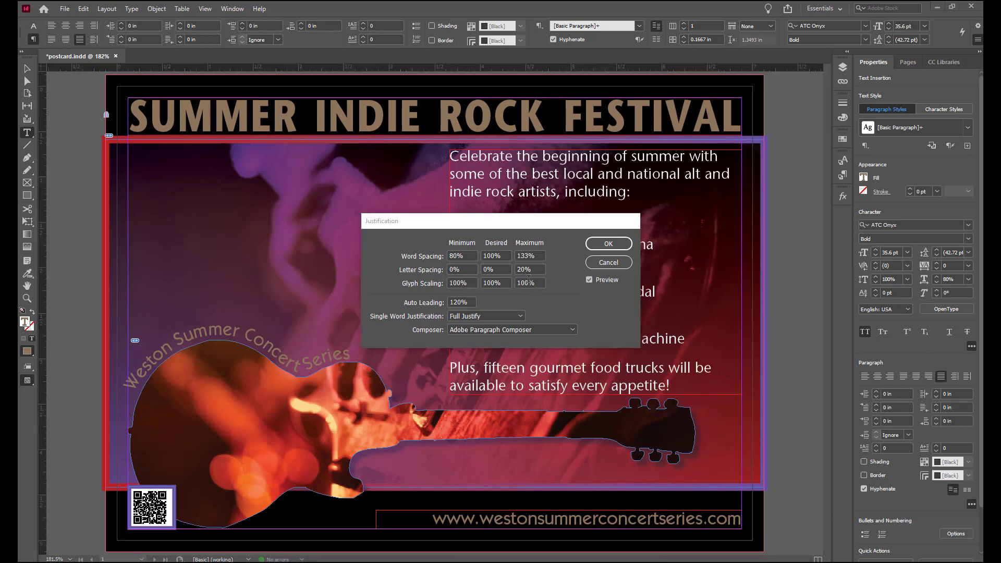
Step: Set the headline's maximum glyph scaling to 150% and apply the justification settings
drag(537, 283, 517, 284)
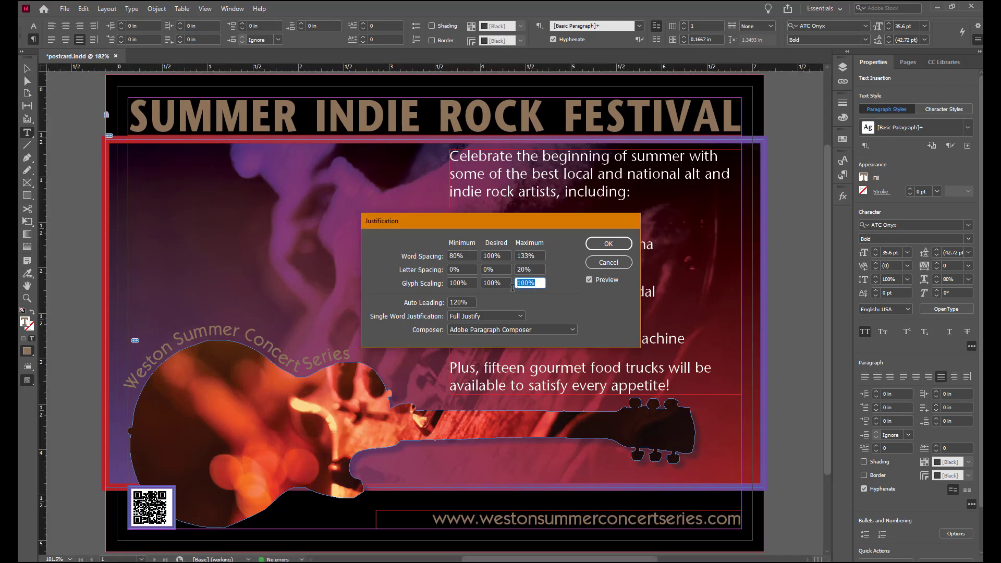
text(150)
key(Tab)
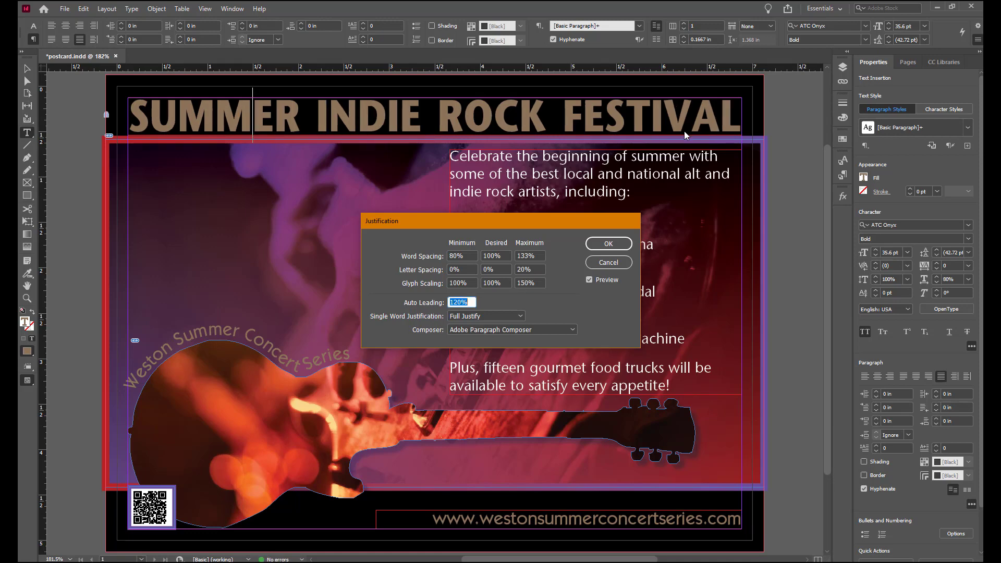
click(607, 244)
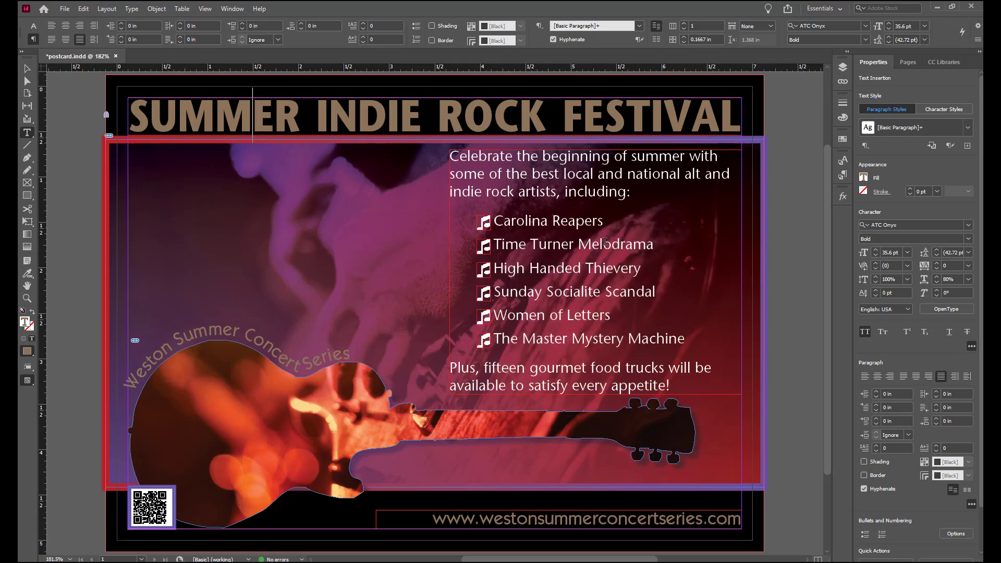
Step: Expand the Graphics layer's contents and scale the background guitar photo inside its frame to 63%
click(841, 68)
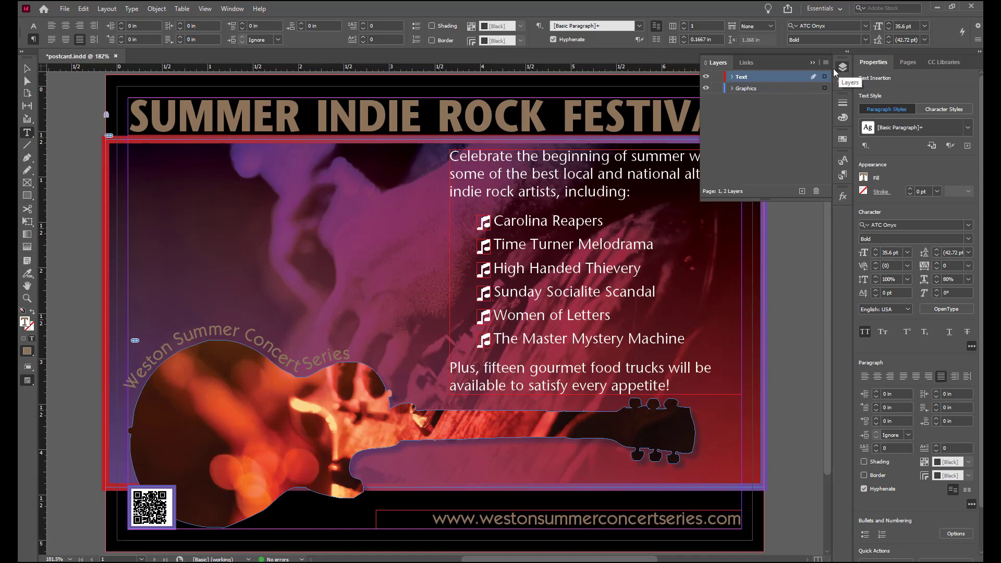
click(732, 88)
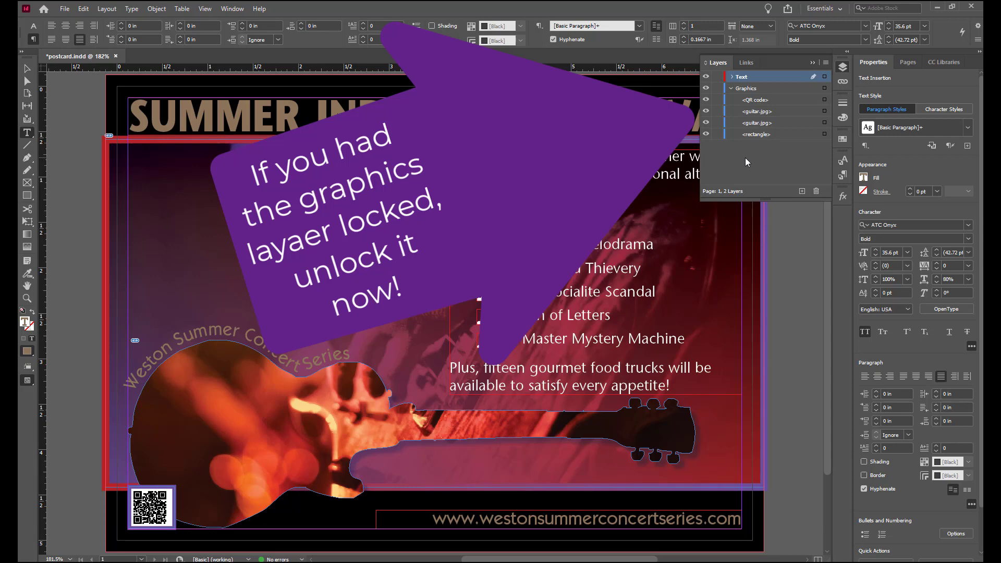
click(28, 82)
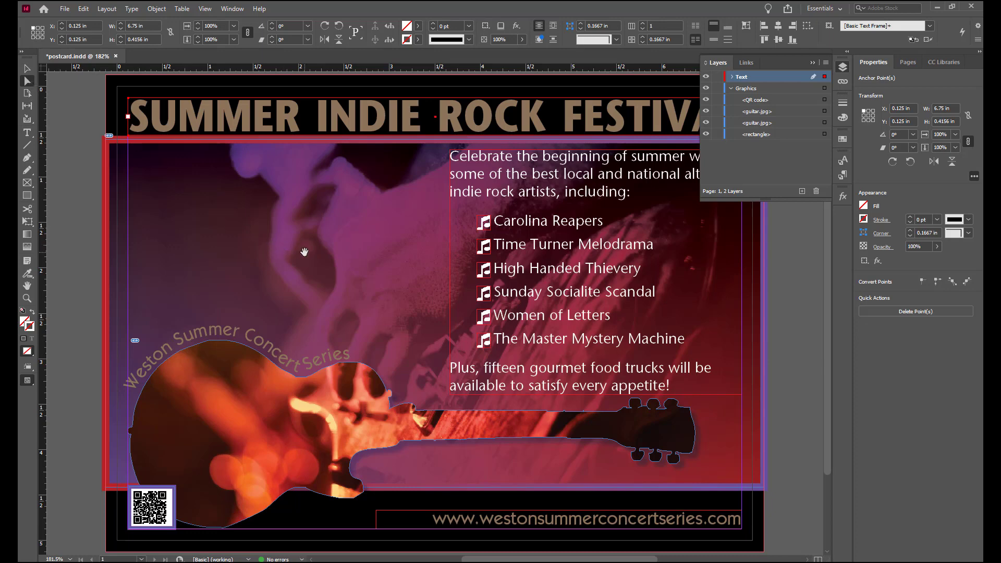
click(390, 269)
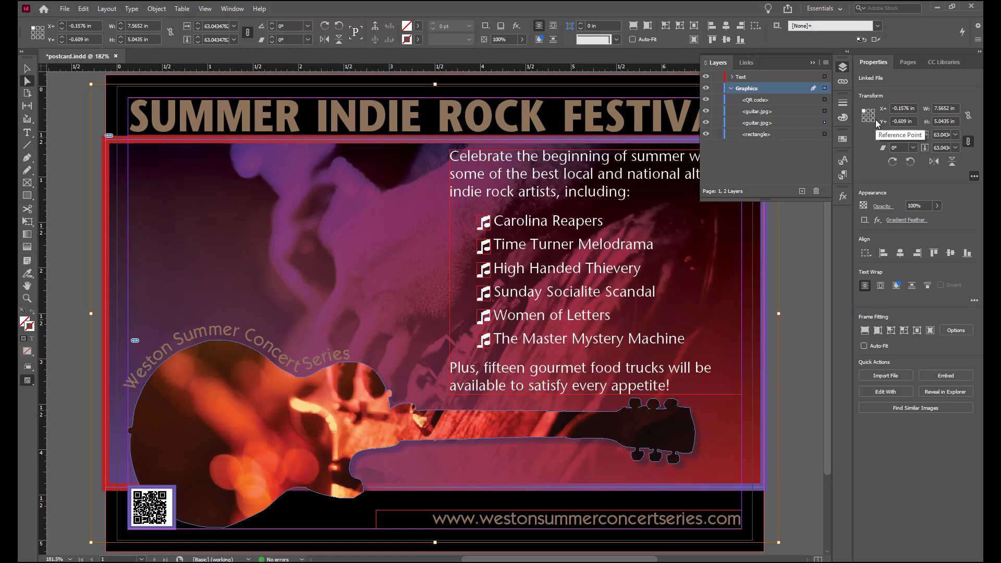
click(974, 176)
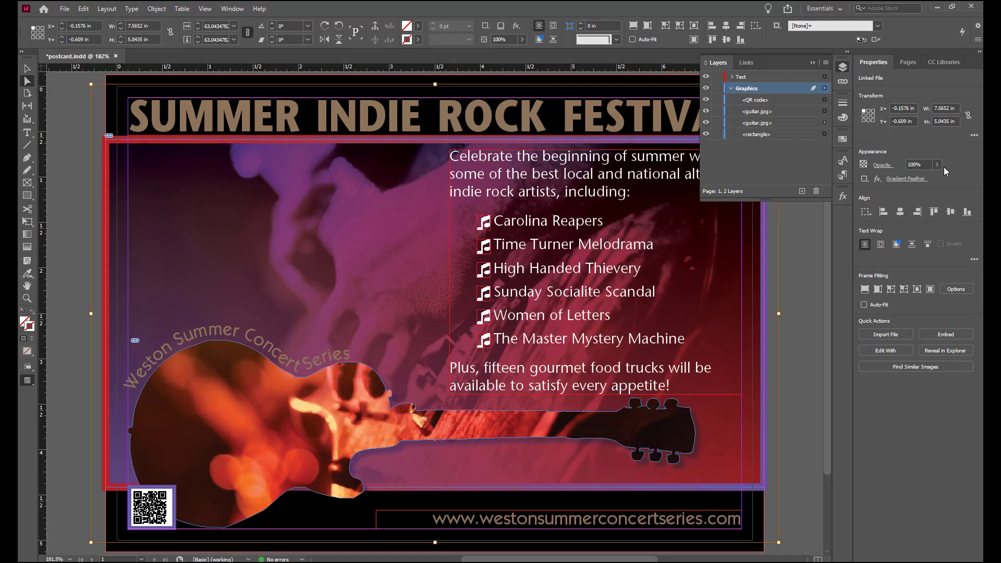
click(974, 135)
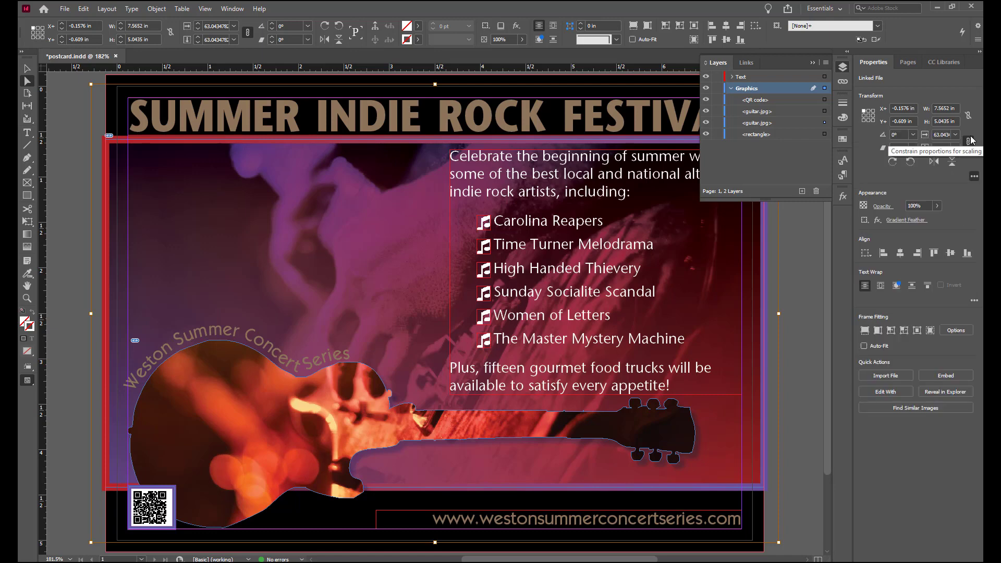
click(956, 135)
click(957, 136)
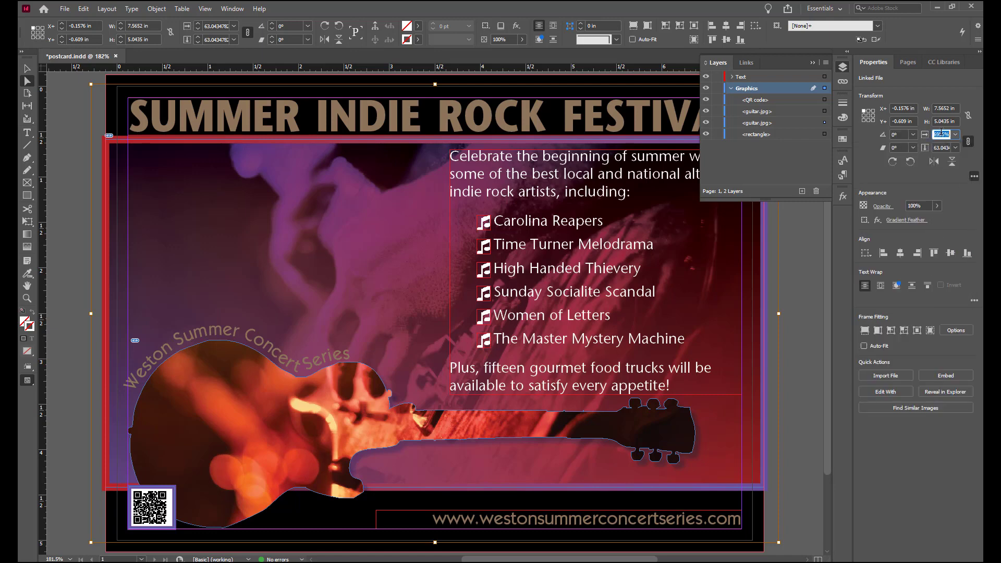
text(63%)
key(Return)
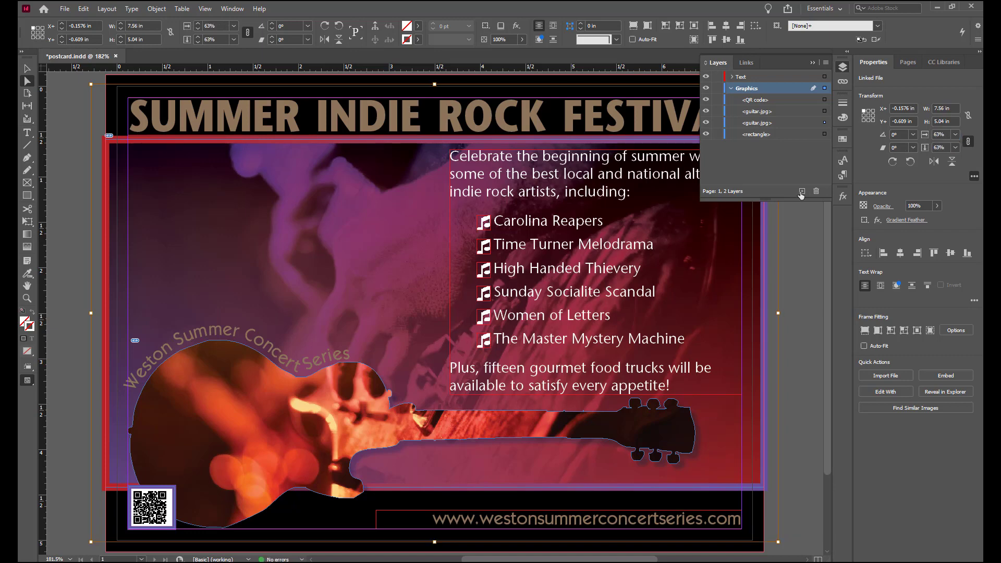
Step: Scale the photo inside the guitar-shaped frame to 63% with constrained proportions
click(289, 426)
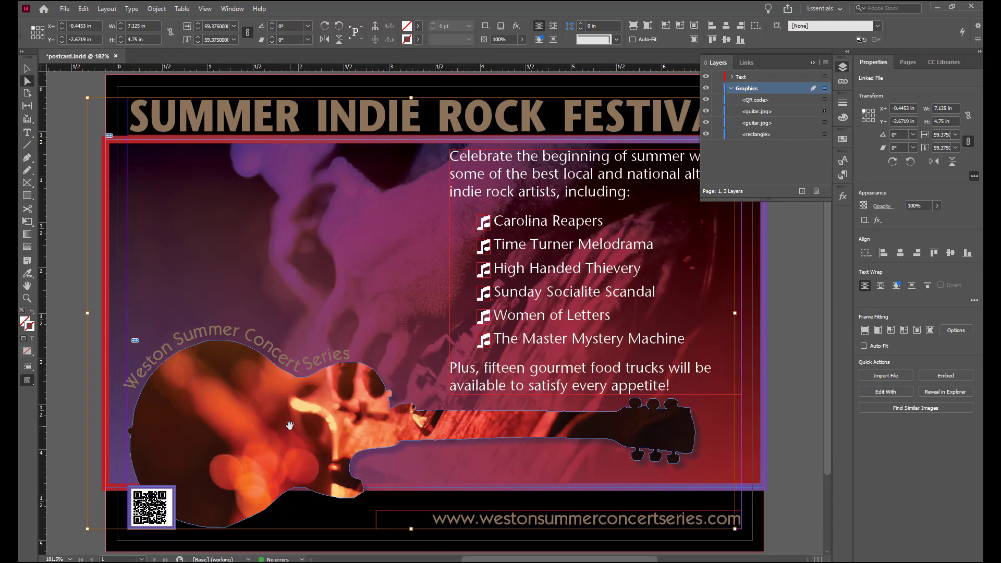
click(944, 135)
text(63)
key(Tab)
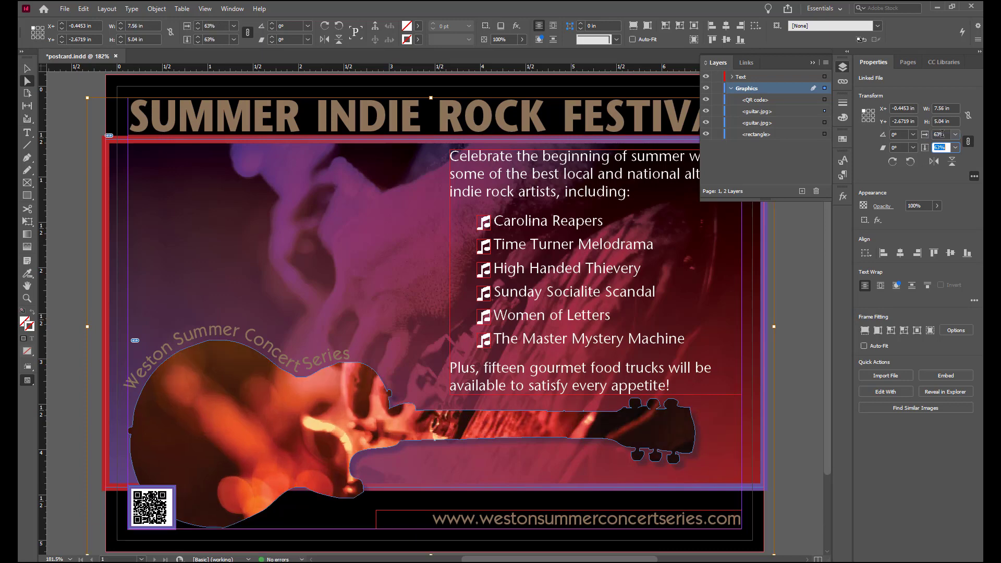